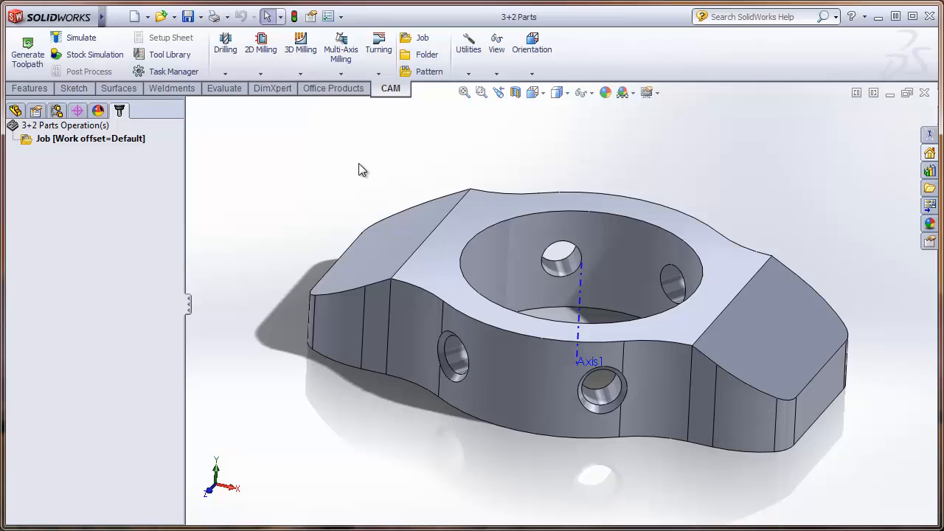
- Switch to the 5X Demo Assembly and insert the 3+2 Parts component in empty space beside the stock block
key("ctrl+Tab")
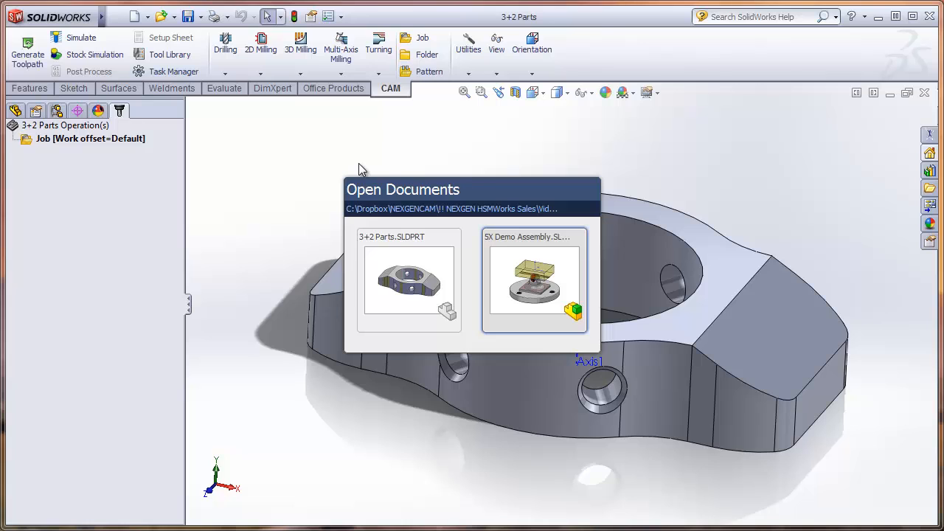
left_click(532, 264)
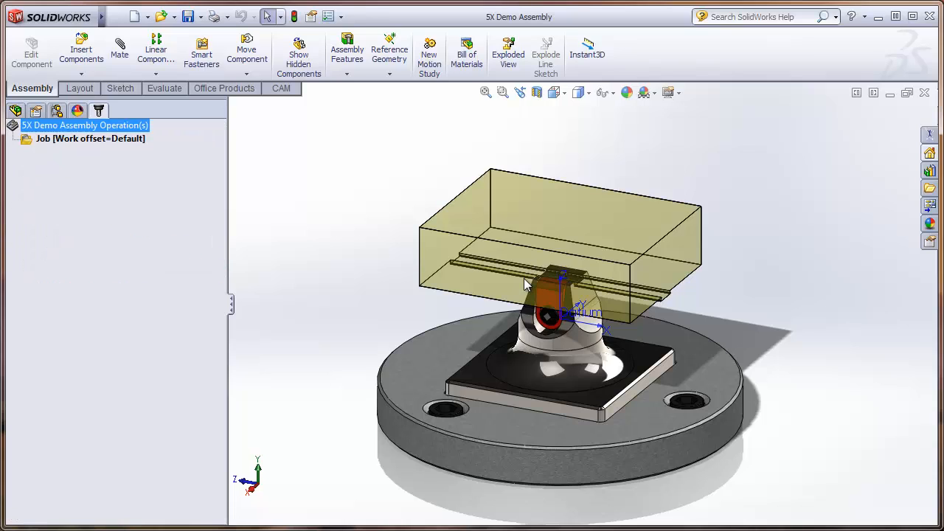
left_click(81, 53)
left_click(45, 289)
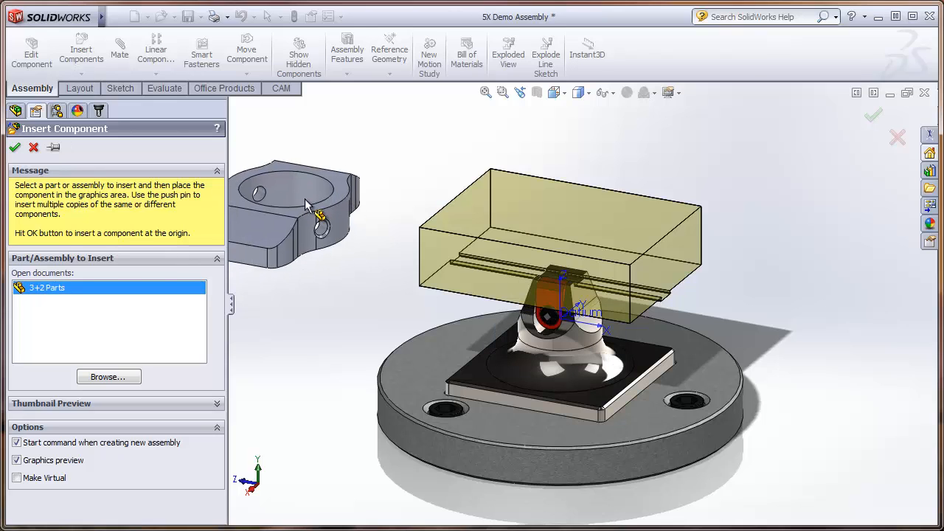
left_click(335, 191)
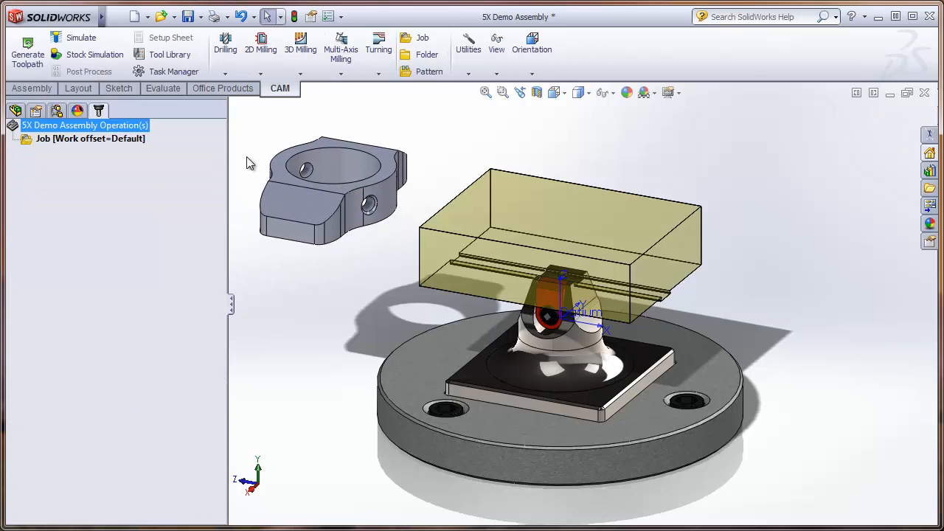
- Begin an advanced Width mate using the two opposite end faces of the 3+2 part as the width selections
left_click(43, 90)
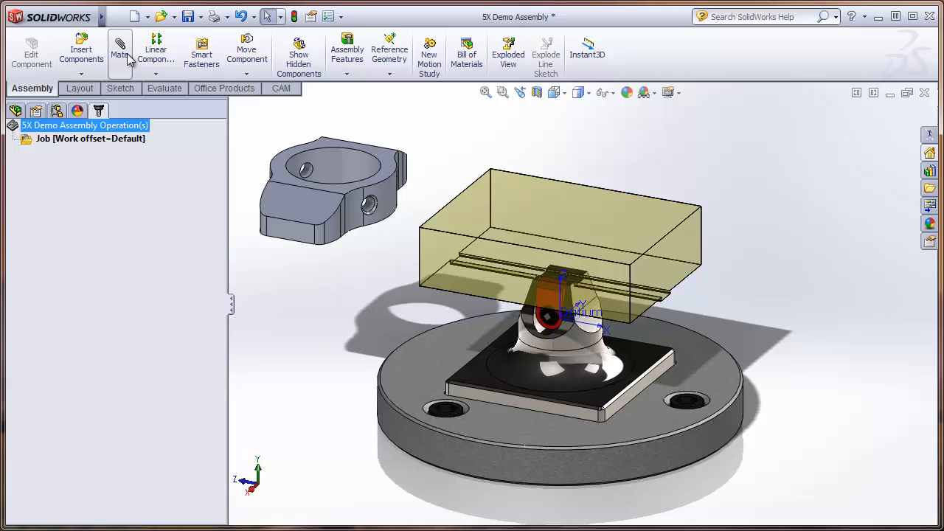
left_click(120, 52)
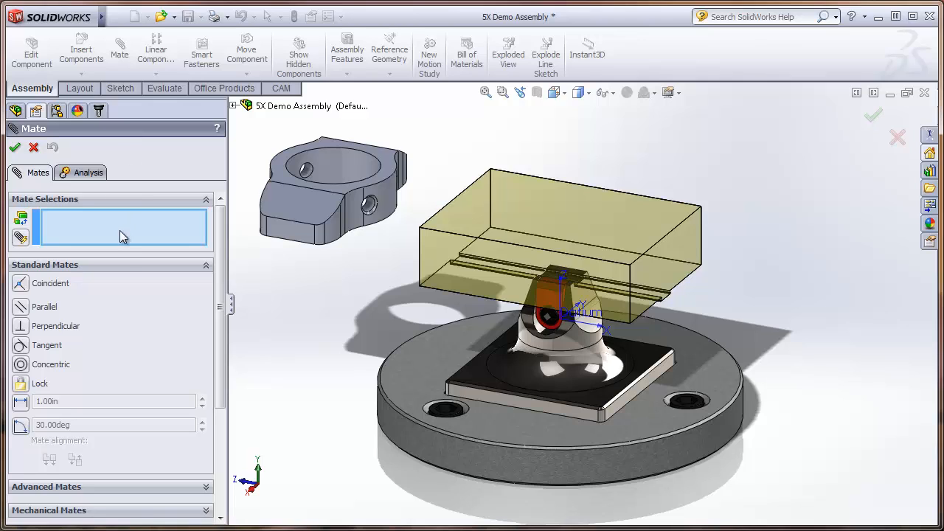
left_click(113, 265)
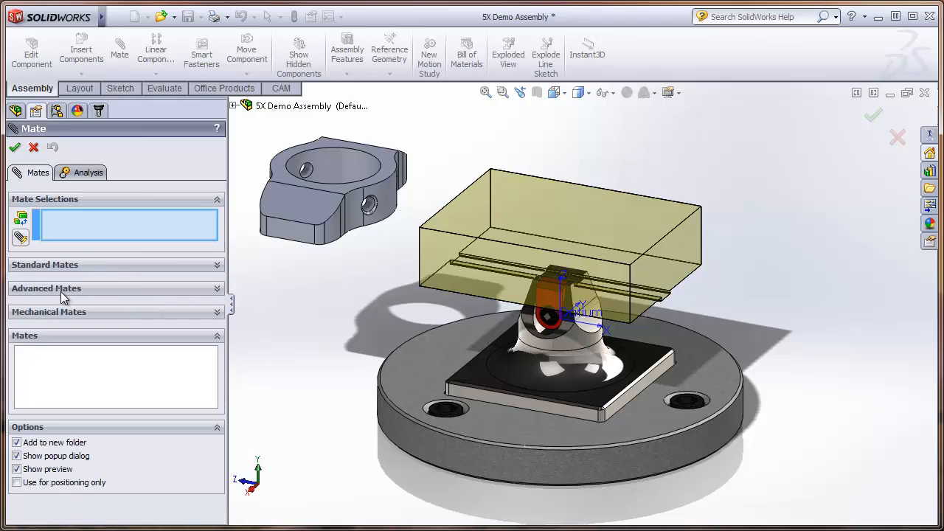
left_click(63, 288)
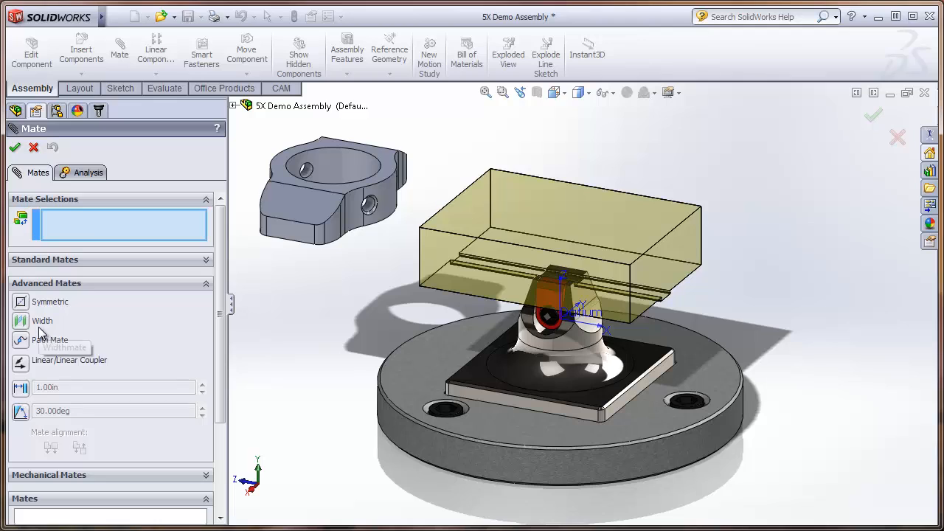
left_click(41, 323)
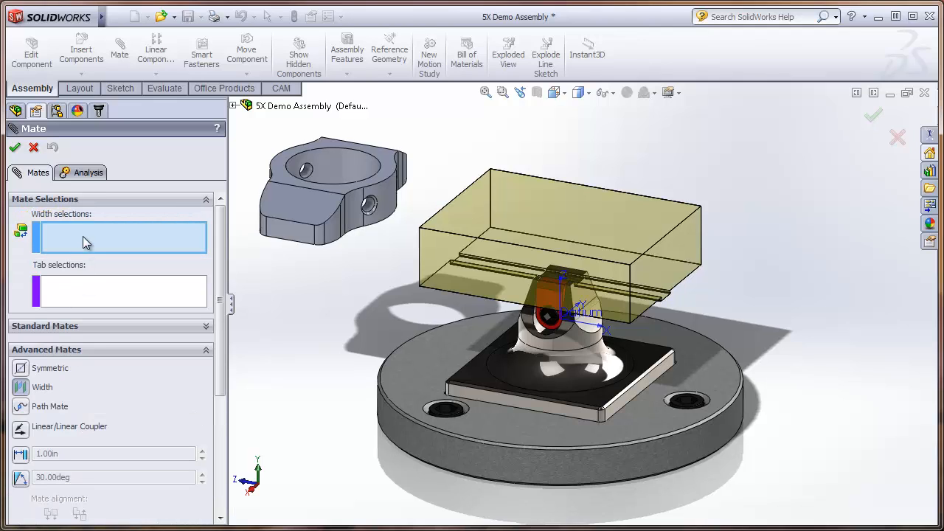
left_click(294, 235)
middle_click_drag(442, 198, 640, 165)
left_click(641, 164)
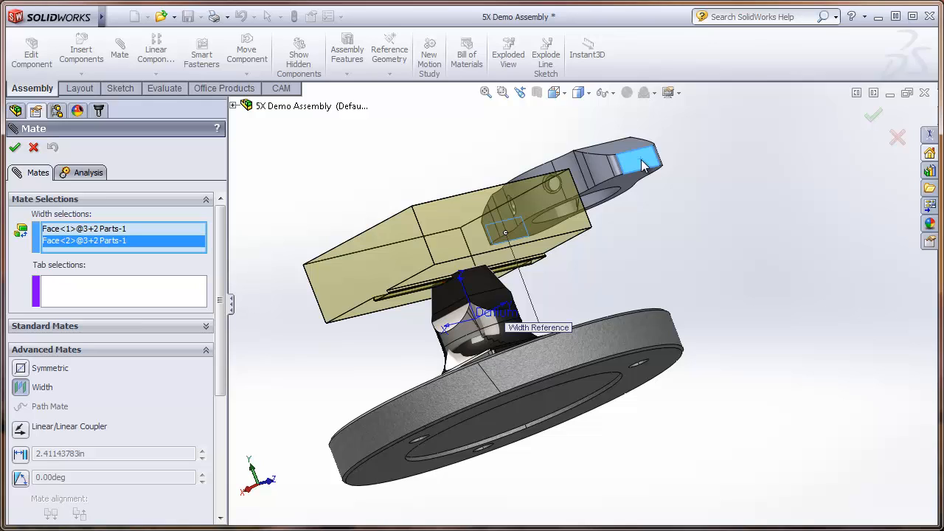
- Use the dovetail stock's two opposite end faces as the tab selections and accept the Width mate
left_click(124, 286)
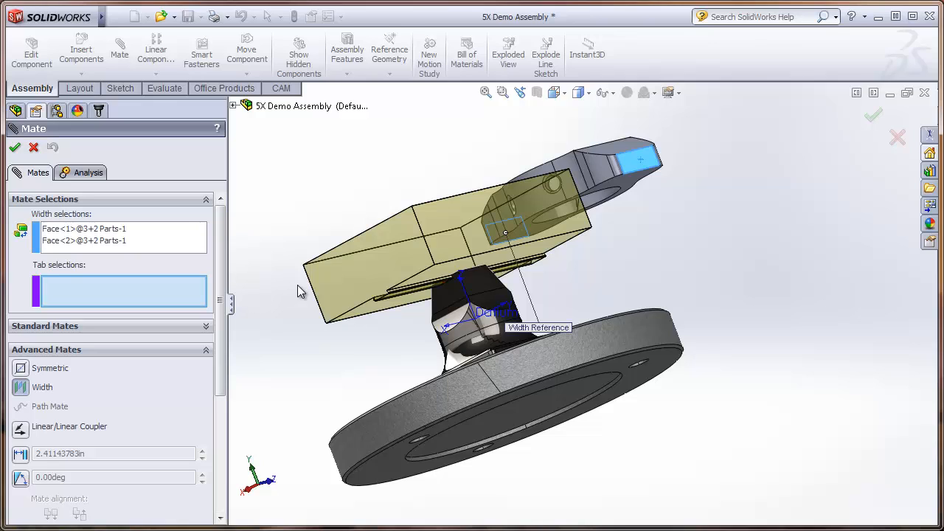
left_click(365, 278)
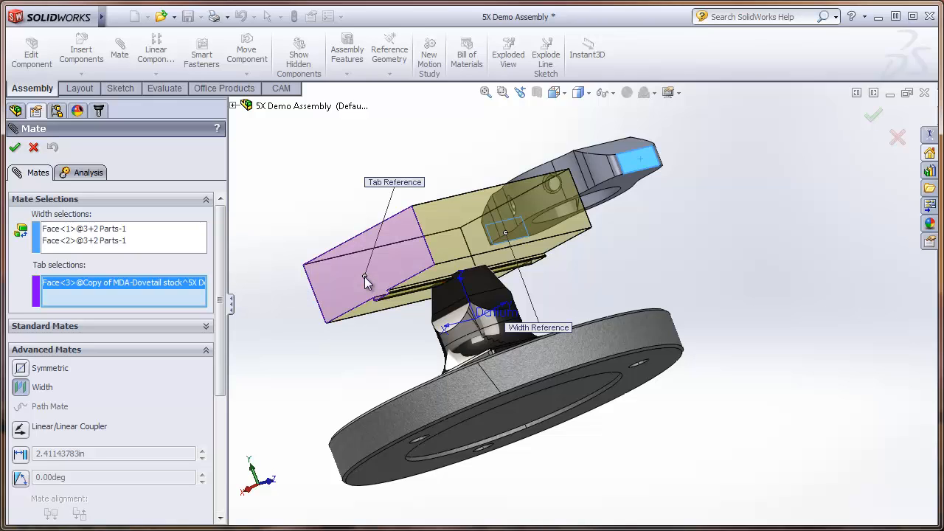
key("shift+Left")
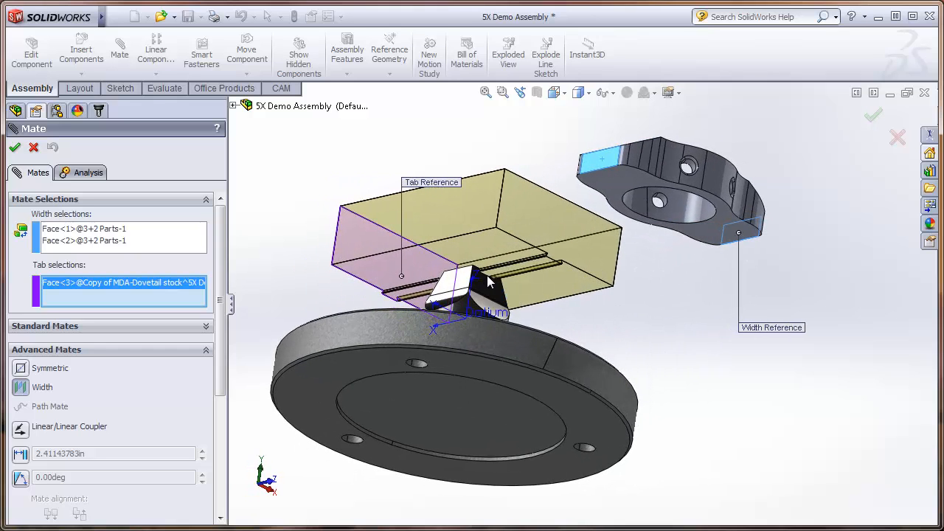
left_click(587, 251)
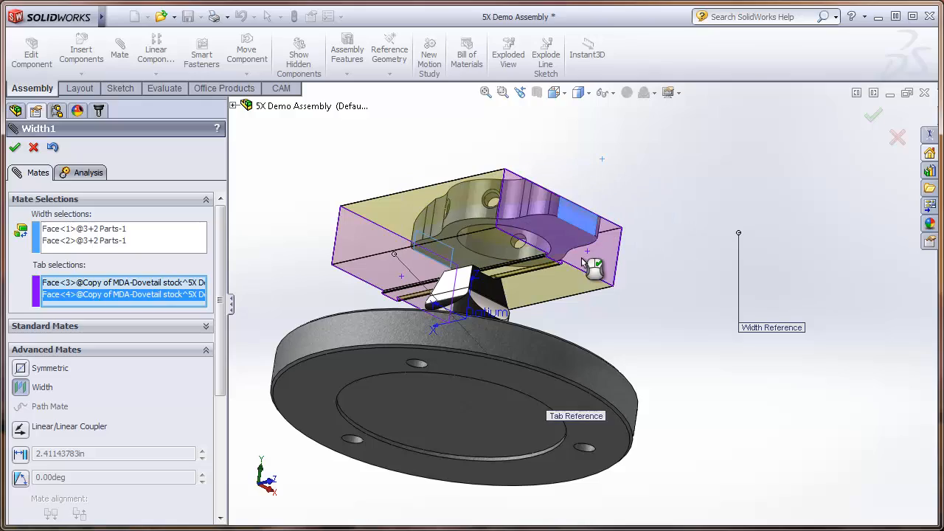
key("Down")
key("Down")
key("Down")
key("Down")
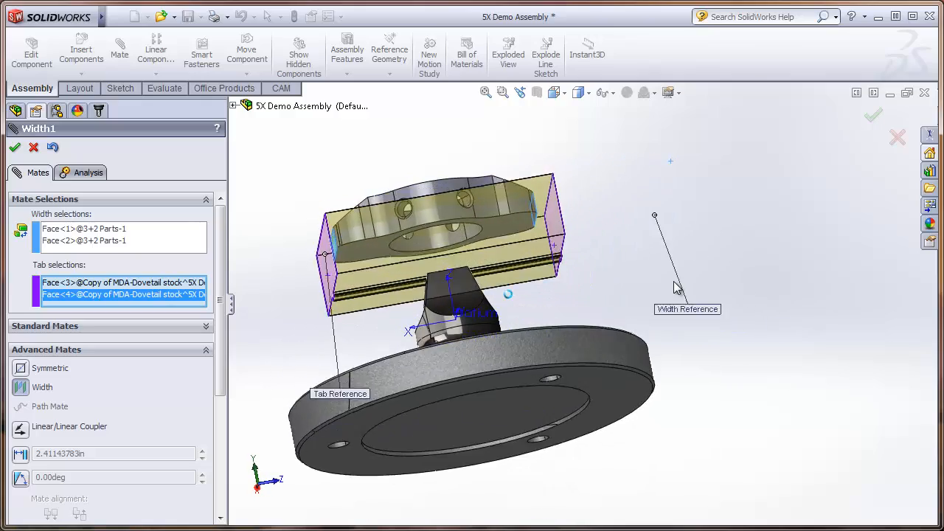
key("Right")
key("Right")
key("Right")
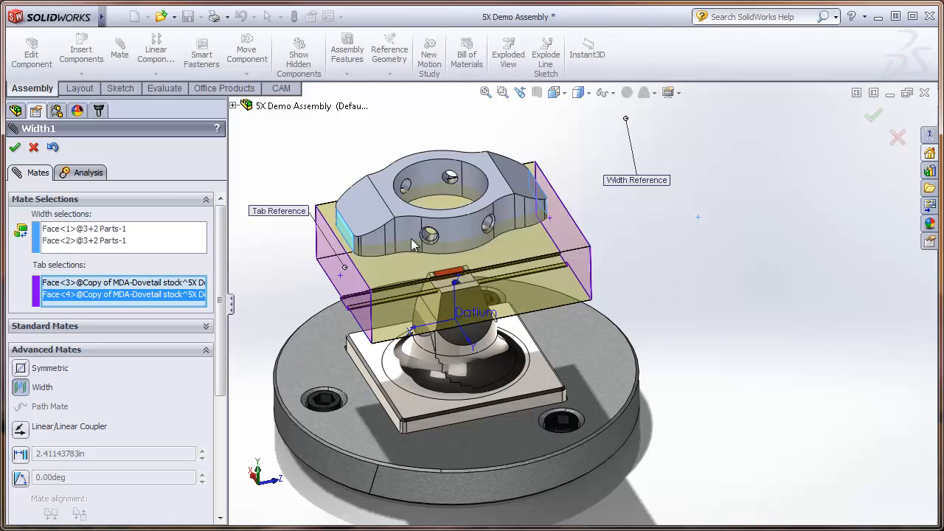
left_click(14, 148)
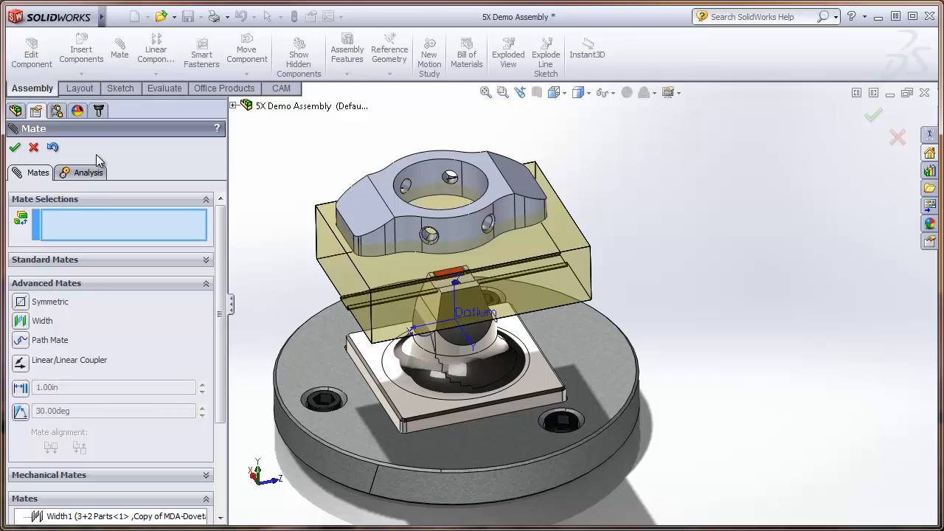
- Add a second Width mate with the stock's two long side faces as width and the part's outer cylindrical face as tab
left_click(25, 322)
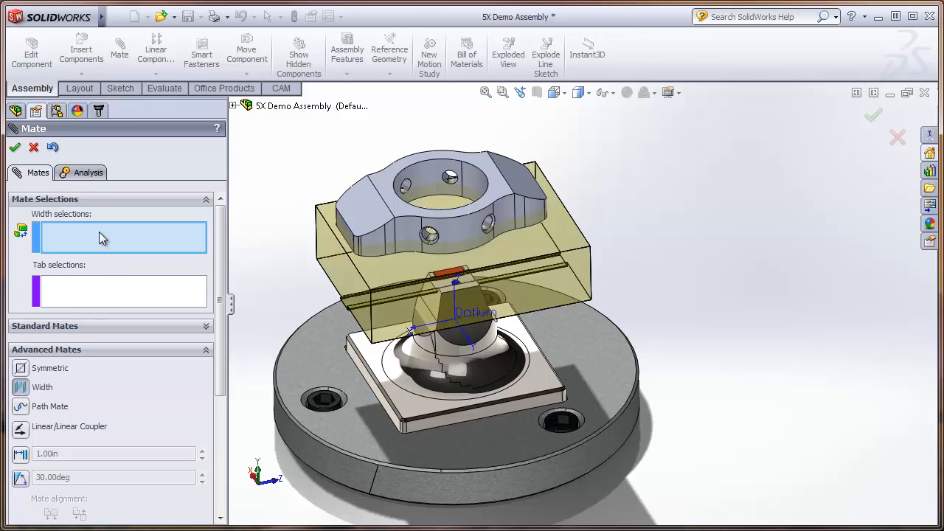
left_click(580, 286)
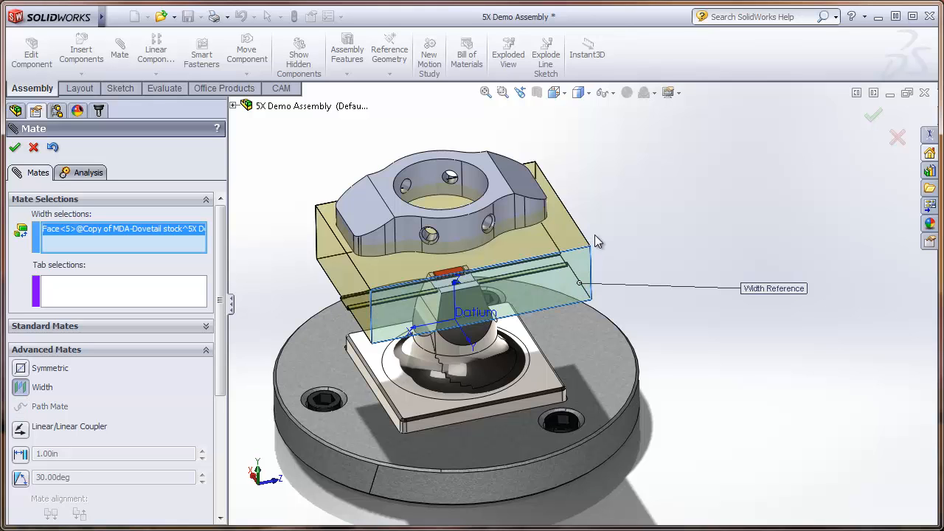
middle_click_drag(642, 205, 368, 199)
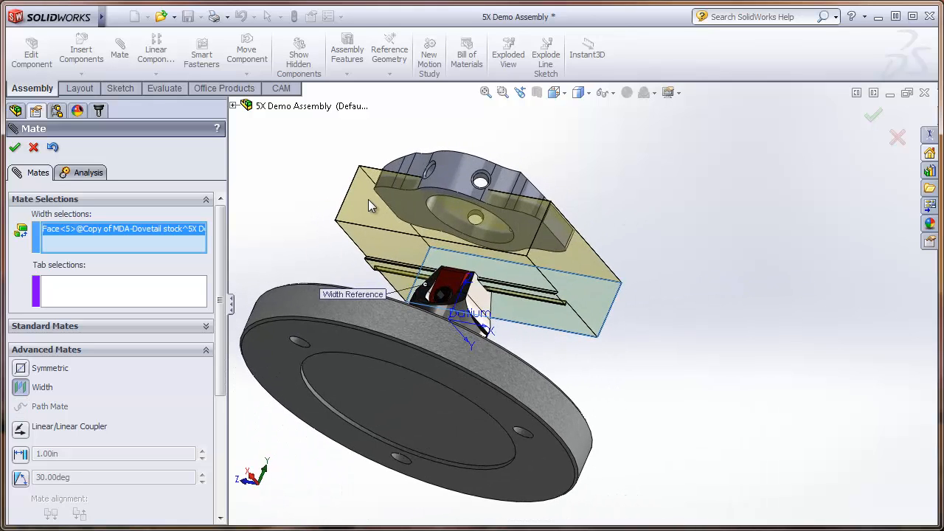
left_click(367, 200)
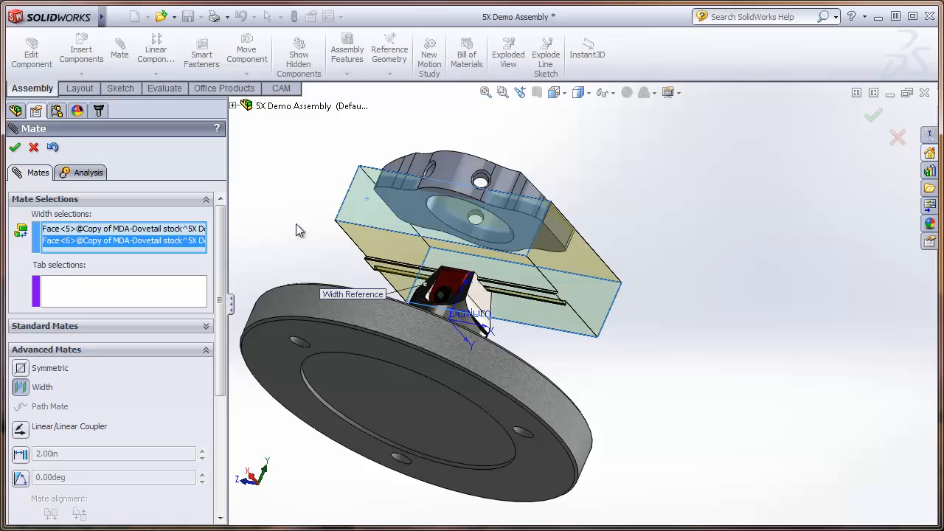
left_click(108, 295)
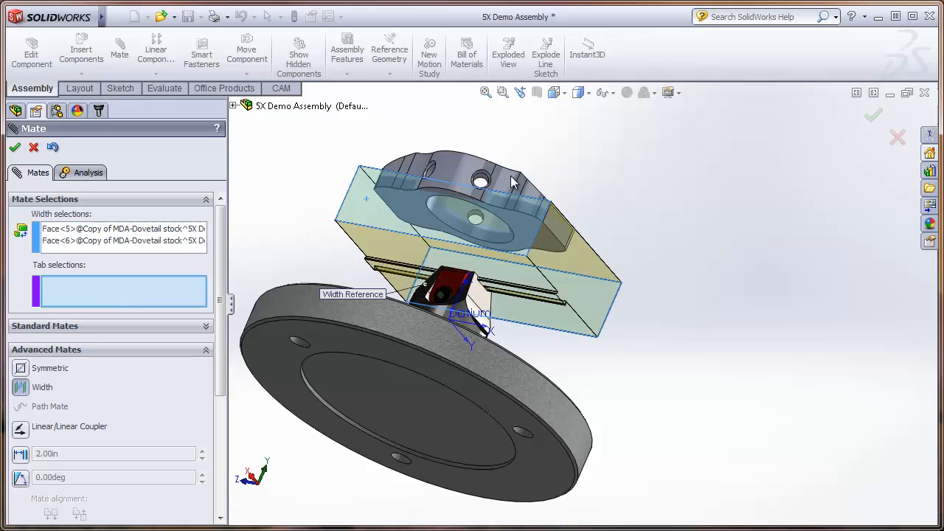
left_click(466, 178)
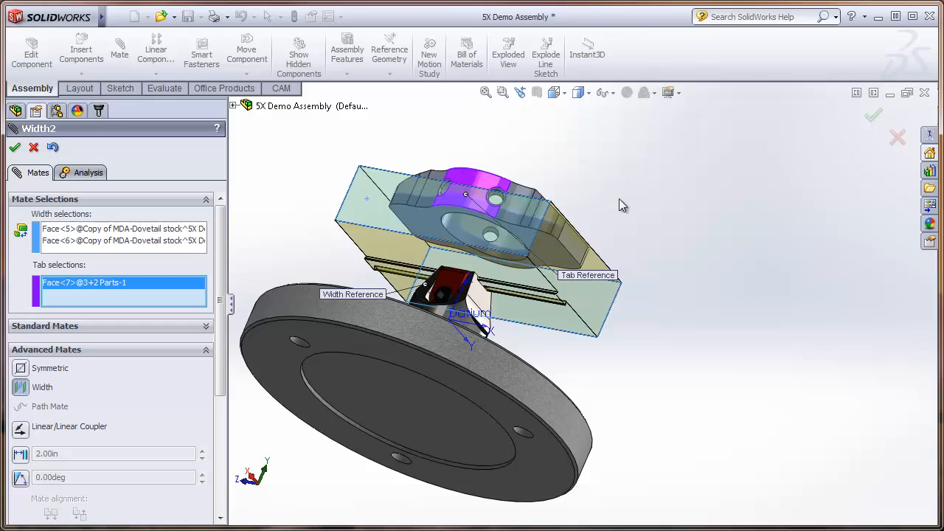
mouse_move(661, 187)
middle_mouse_down()
mouse_move(626, 181)
mouse_move(649, 178)
middle_mouse_up()
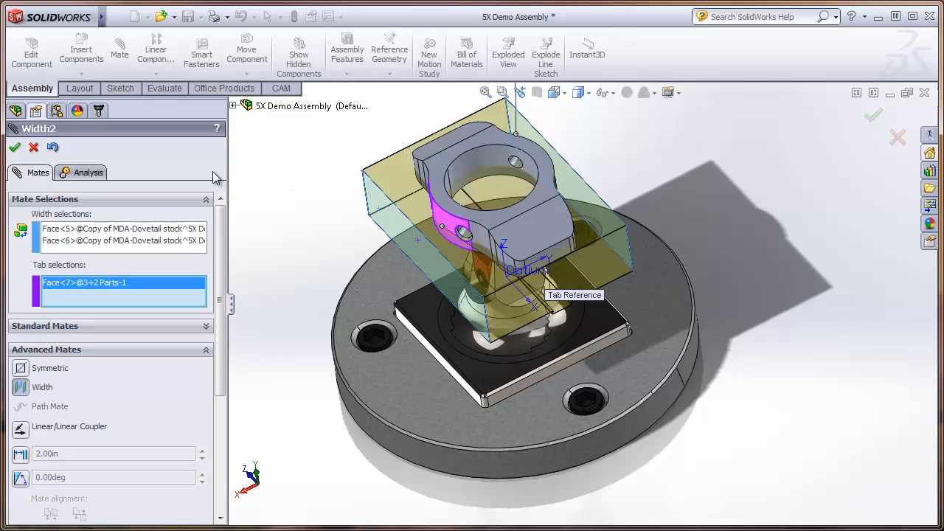
left_click(15, 147)
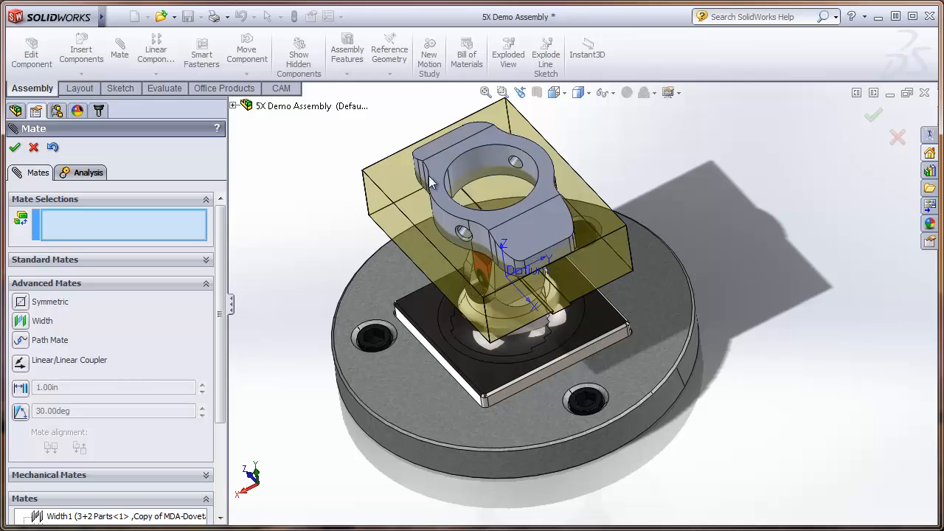
- Begin a Distance mate between the 3+2 part's flat top face and the stock's top face
left_click(442, 168)
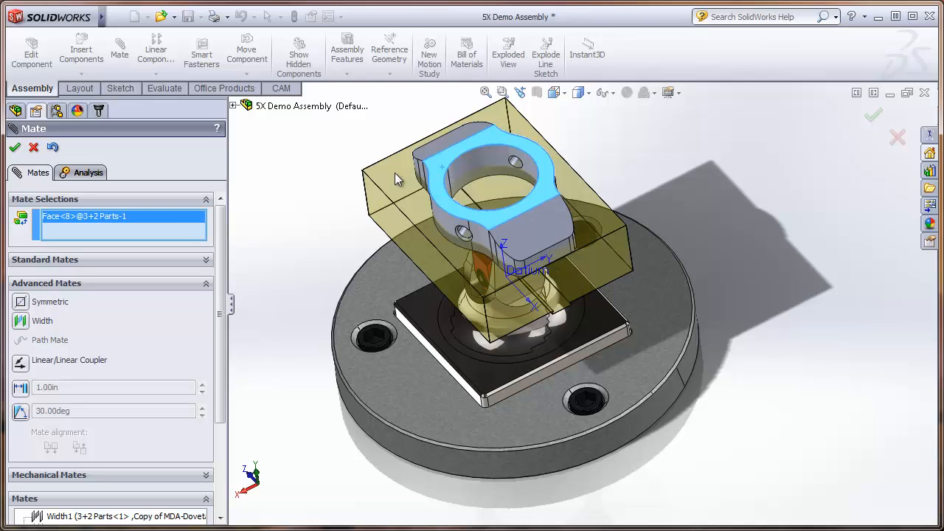
left_click(394, 173)
middle_click_drag(408, 231, 403, 230)
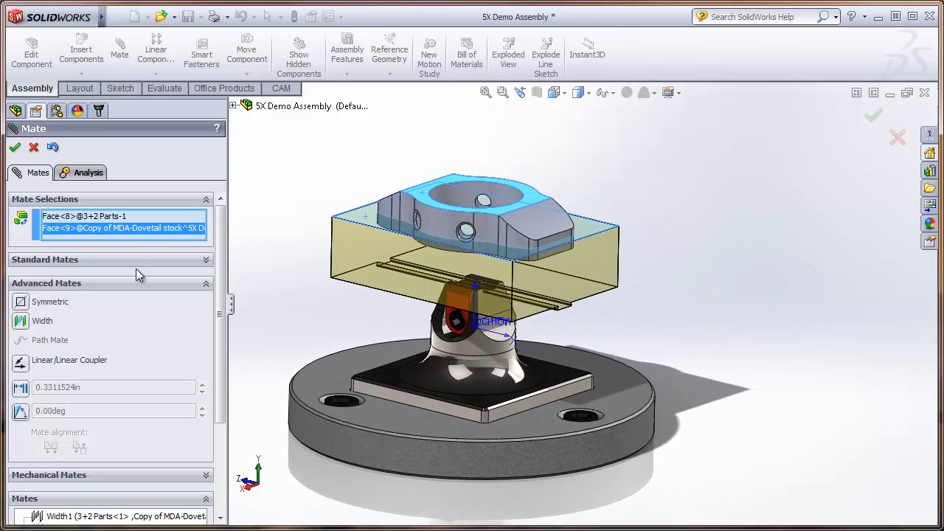
left_click(66, 287)
left_click(67, 262)
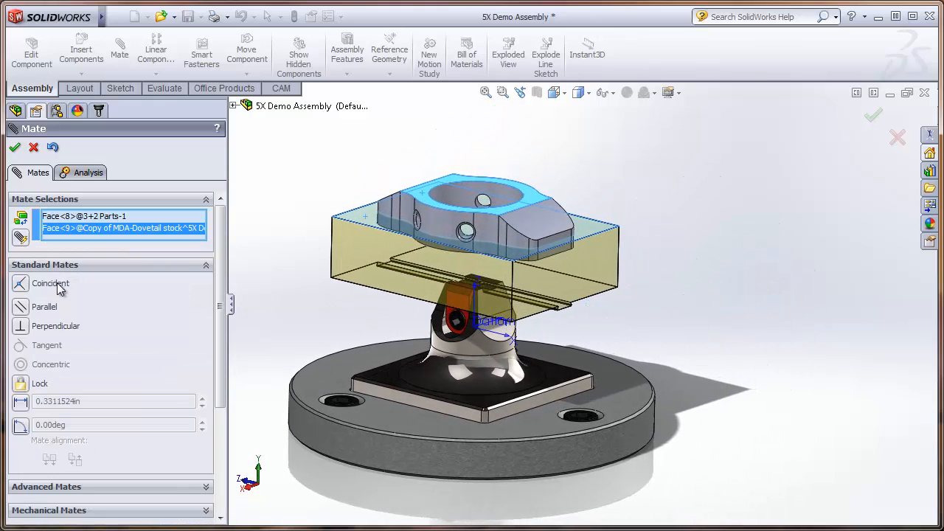
left_click(22, 402)
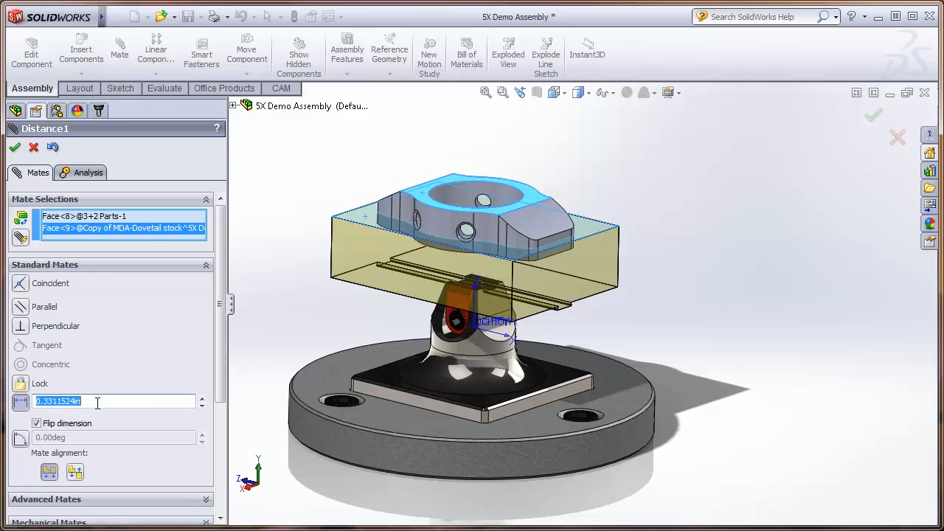
- Flip the distance so the part sits inside the stock, set it to 0.040 in, accept the mate and finish mating
left_click(37, 423)
double_click(96, 401)
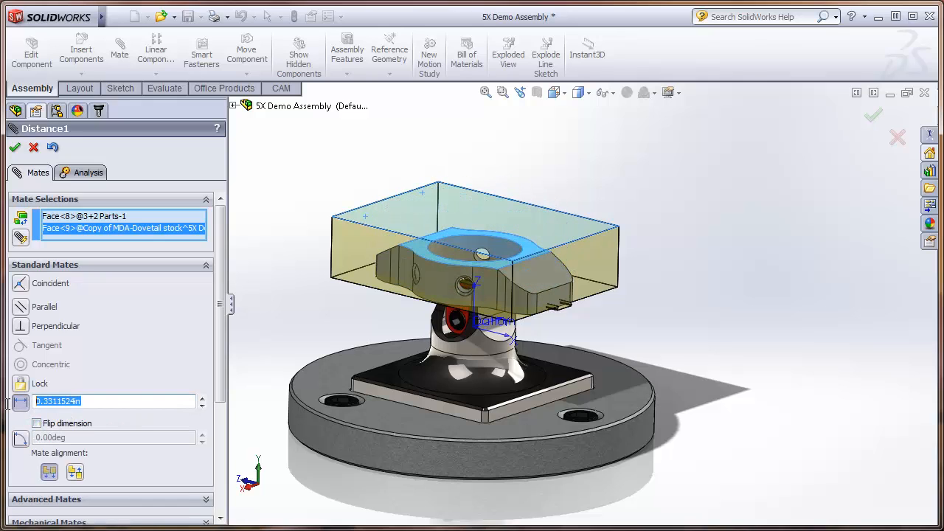
type(".040")
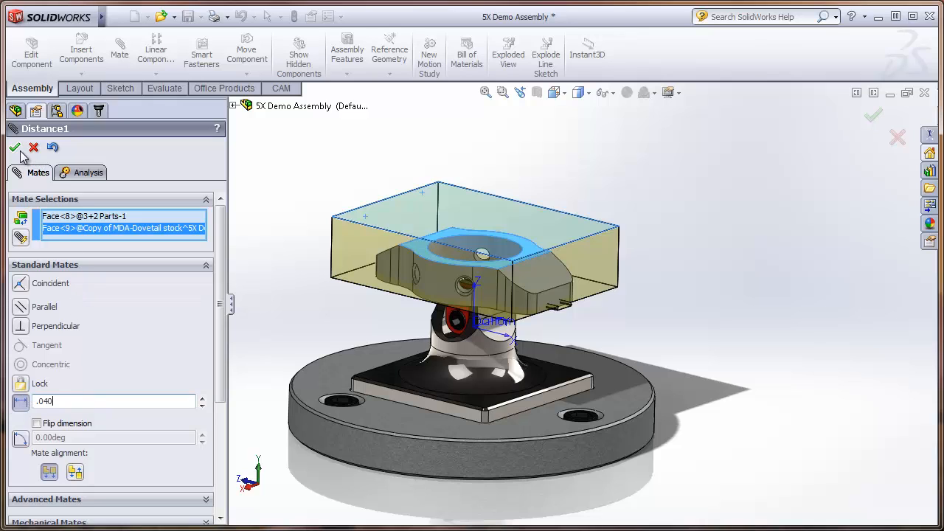
key("Return")
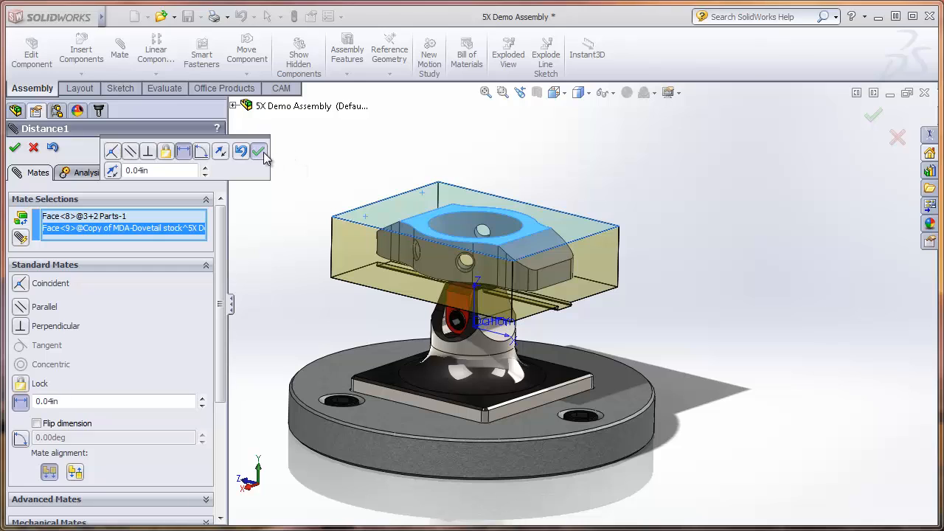
left_click(263, 153)
scroll(414, 183, "down", 2)
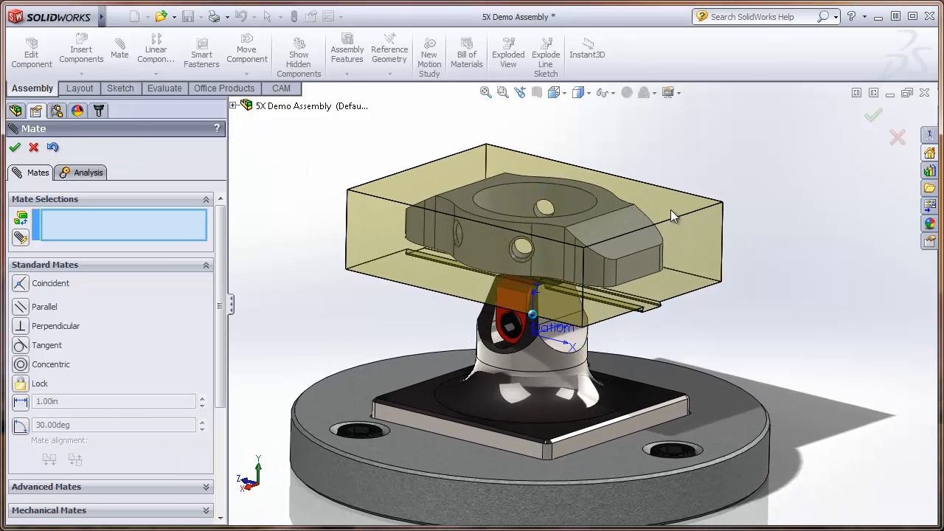
middle_click_drag(667, 174, 676, 192, "ctrl")
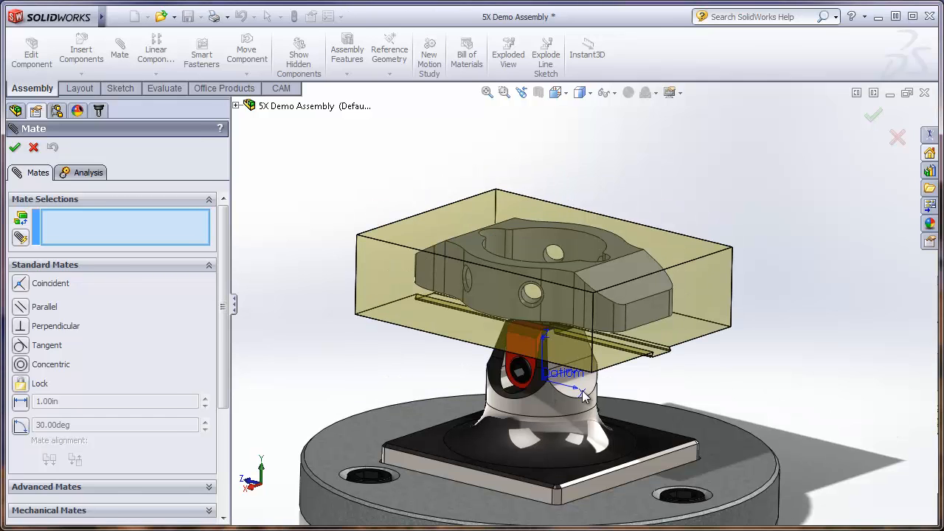
left_click(872, 120)
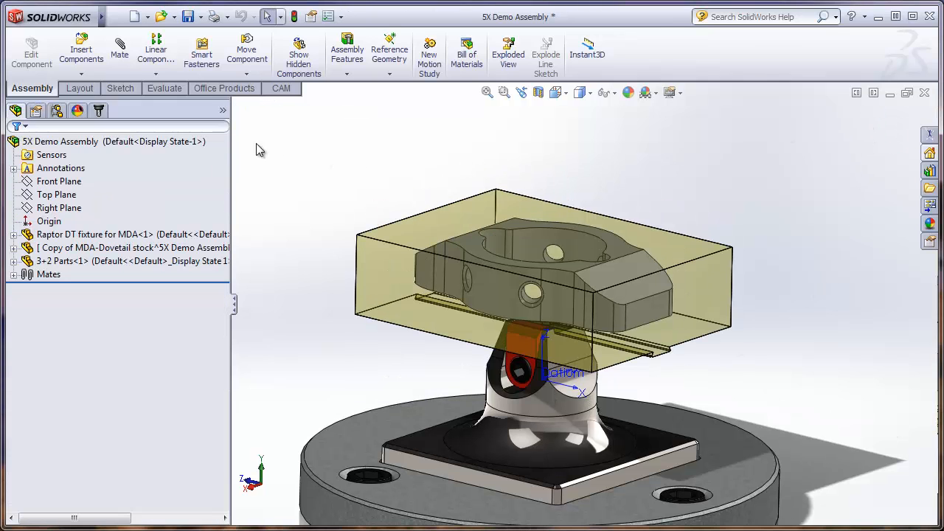
- Edit the existing CAM milling job and select the 3+2 part inside the stock as its workpiece
left_click(99, 111)
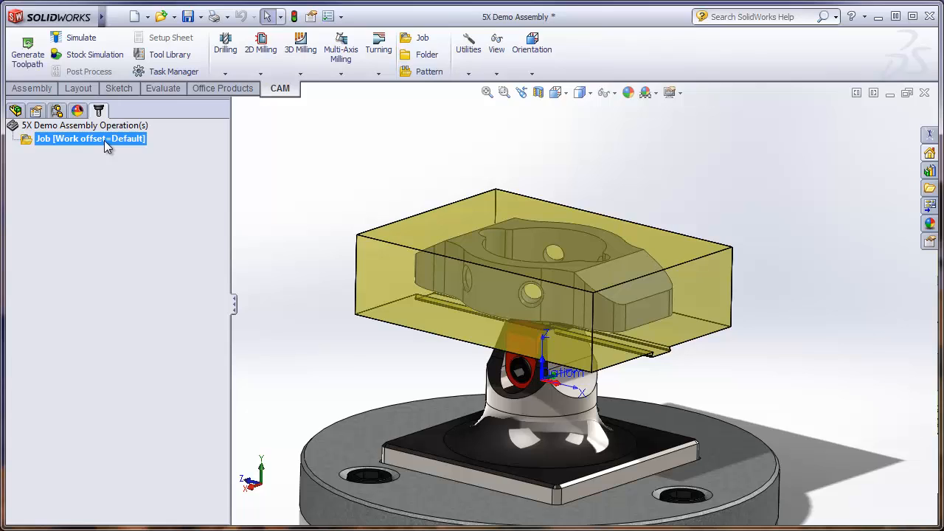
right_click(104, 140)
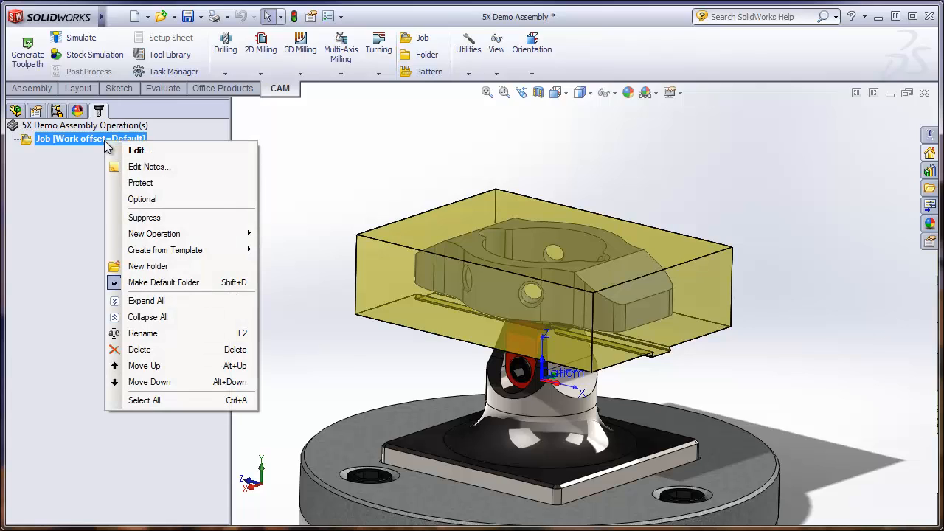
left_click(125, 151)
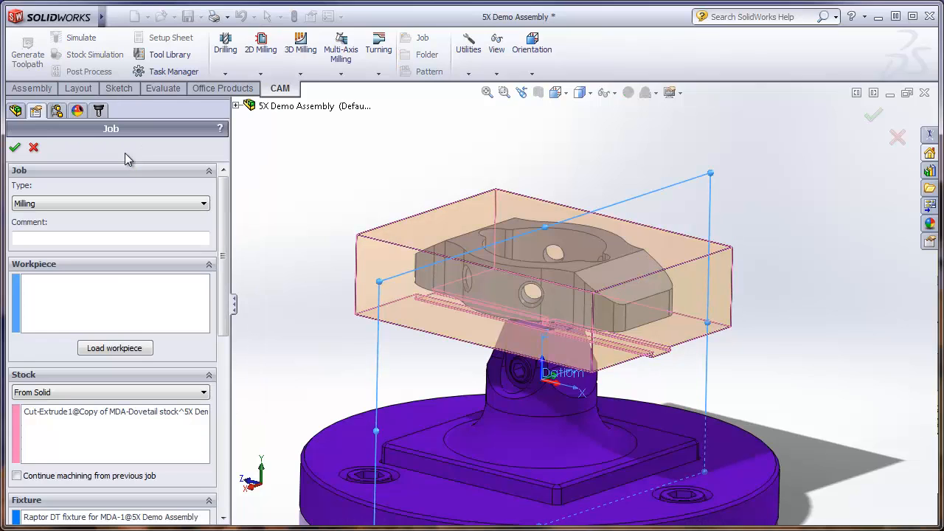
left_click(95, 281)
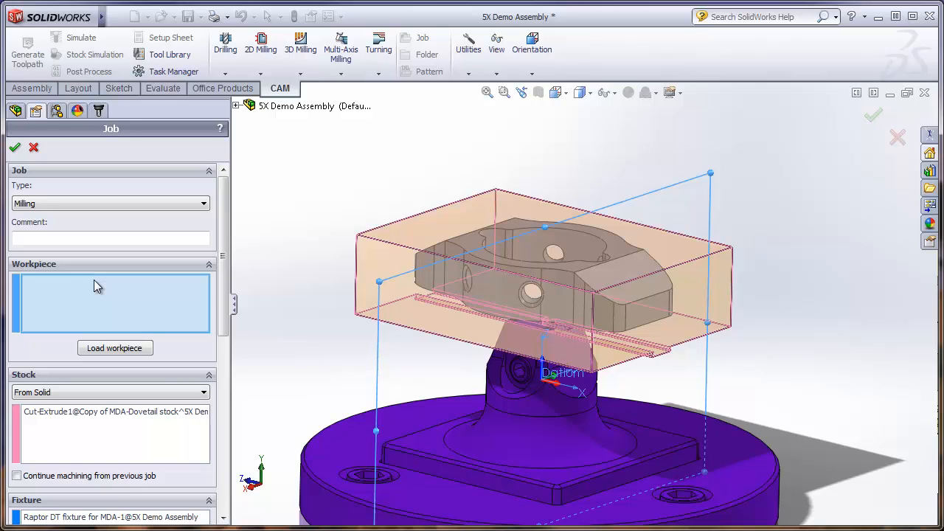
left_click(491, 279)
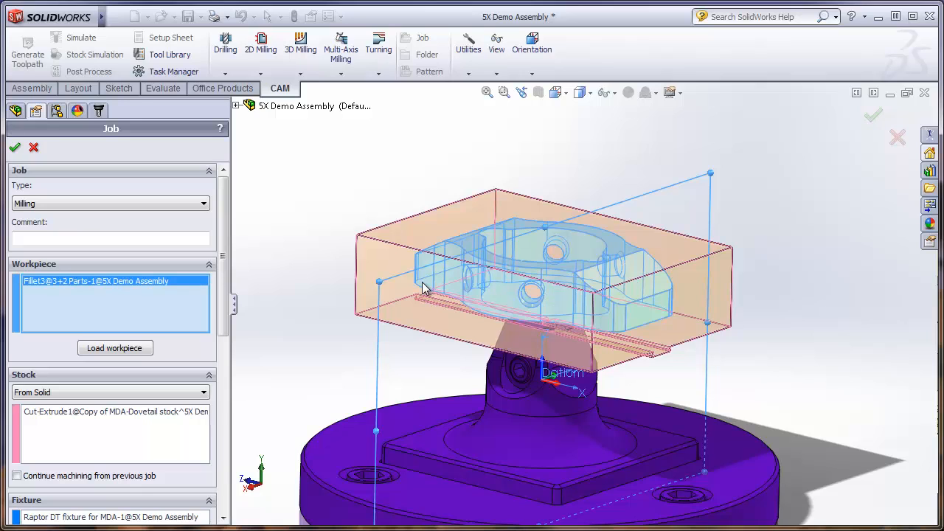
- Check the job's stock, fixture, work coordinate system and machine settings, and accept the job
left_click_drag(226, 284, 226, 343)
left_click(166, 316)
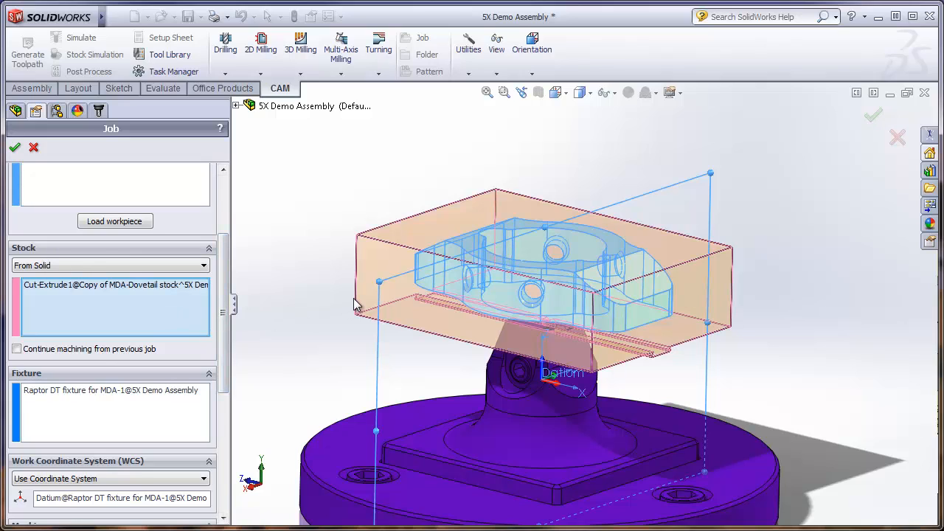
left_click_drag(227, 295, 230, 333)
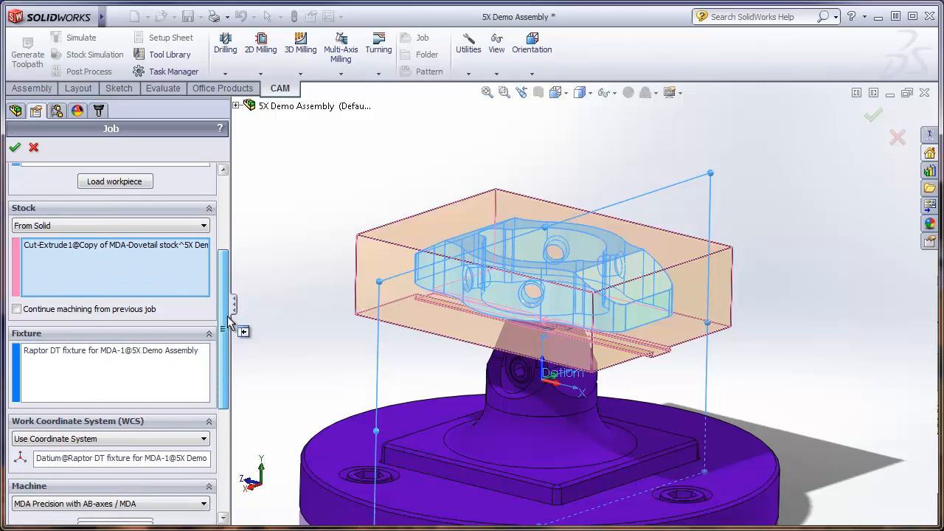
left_click(160, 315)
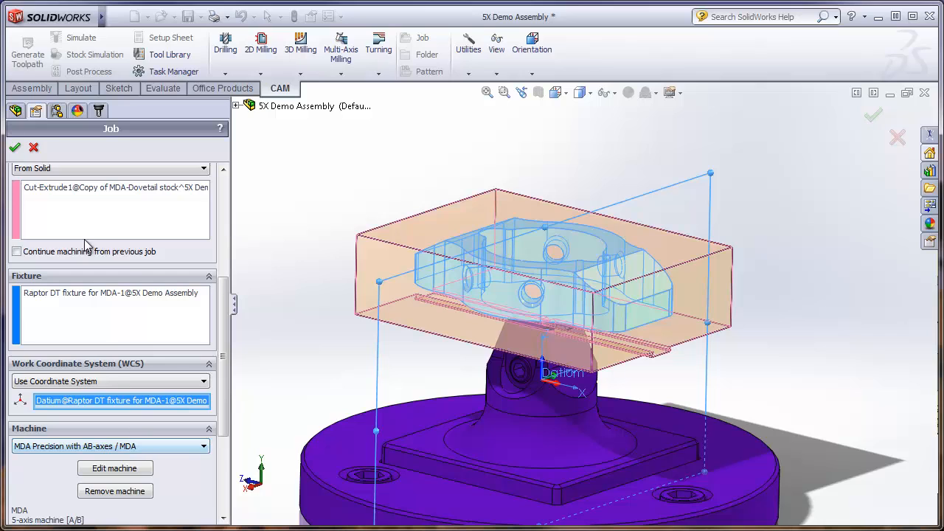
left_click(16, 147)
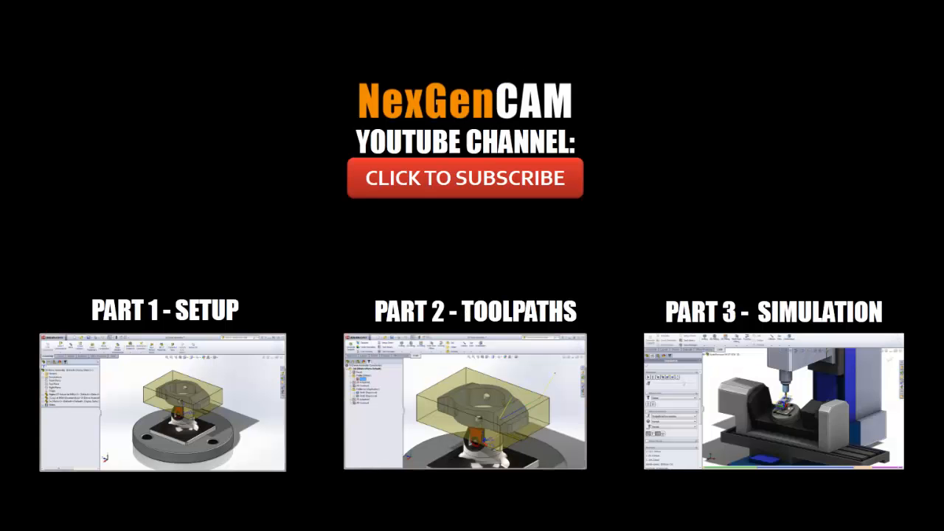